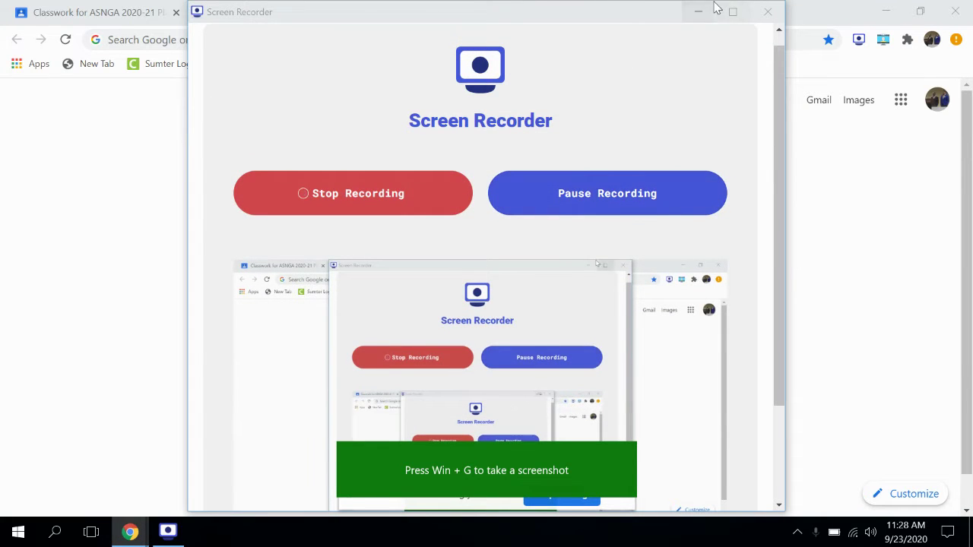
Hide the screen recorder and search Google for 'kami' from Chrome's address bar
left_click(706, 9)
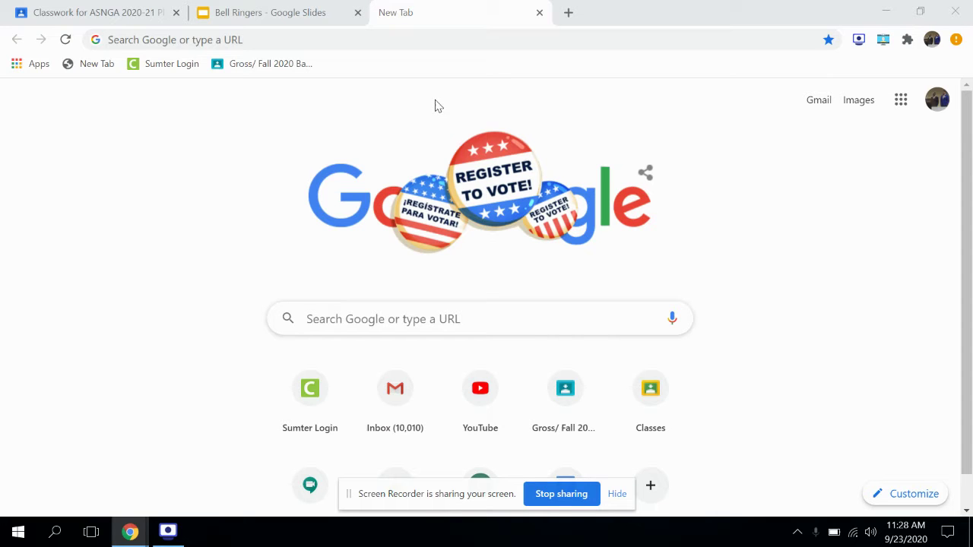
left_click(299, 42)
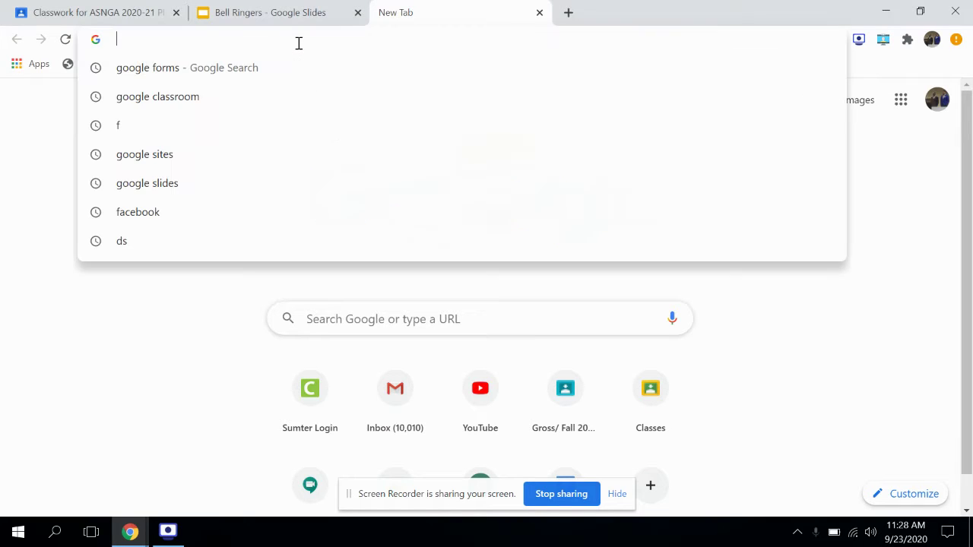
type("kam")
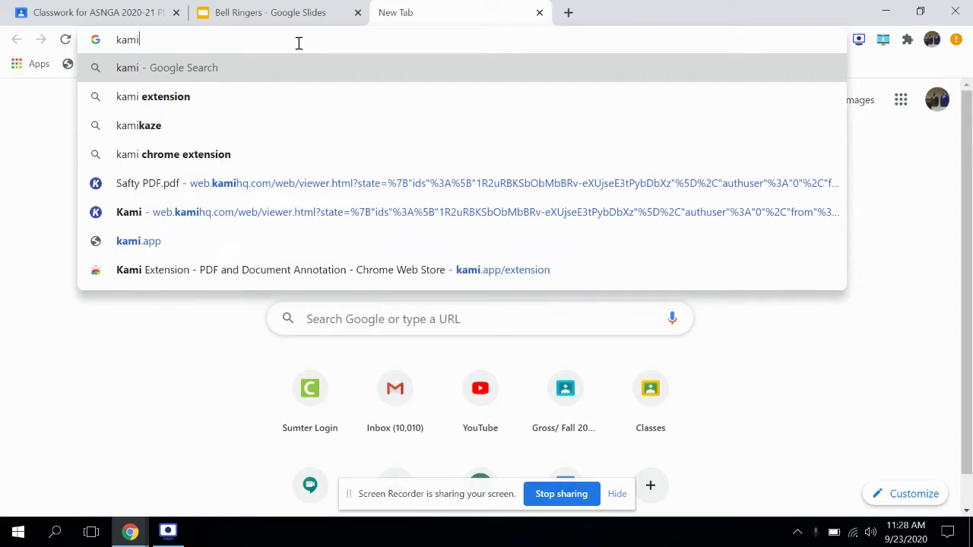
type("i")
key("Return")
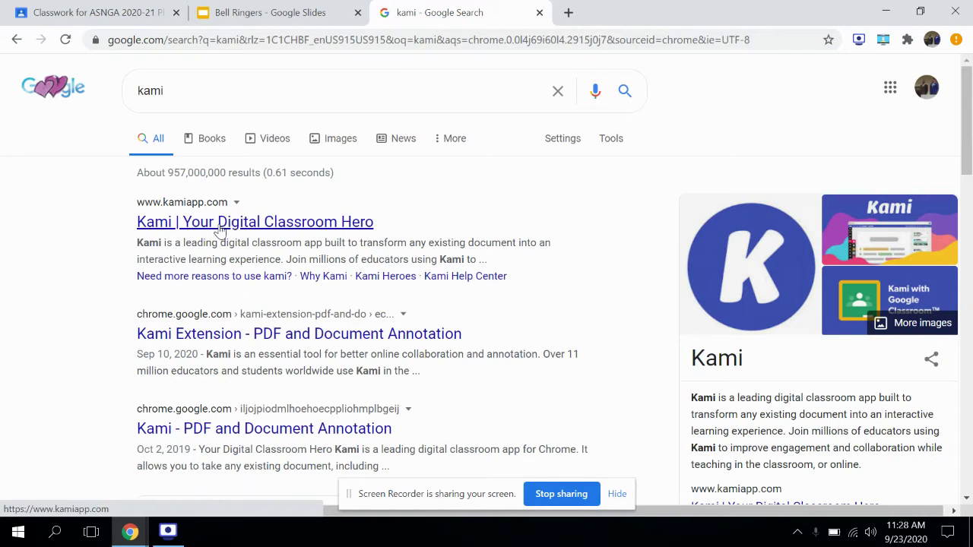
Open the 'Kami | Your Digital Classroom Hero' result, sign in, and reach the Kami web viewer
left_click(221, 229)
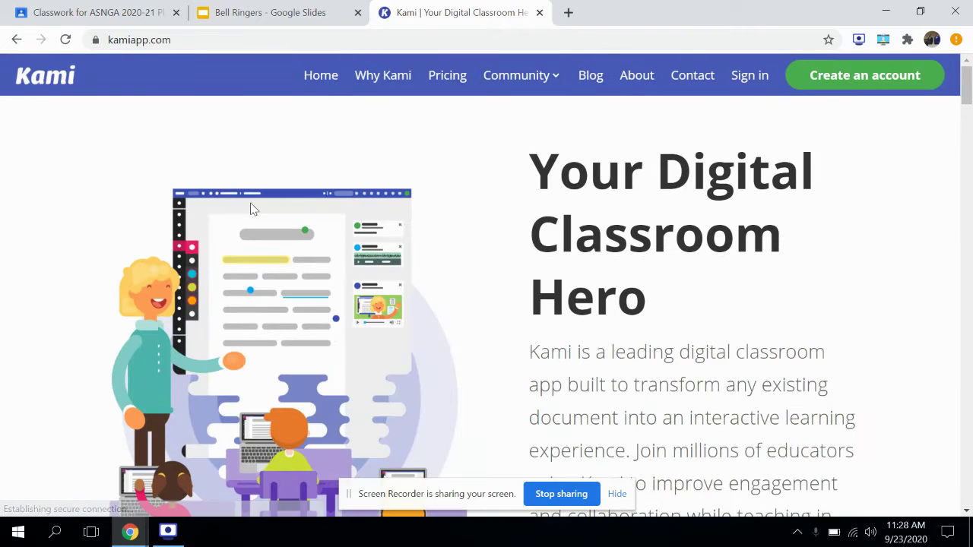
left_click(748, 77)
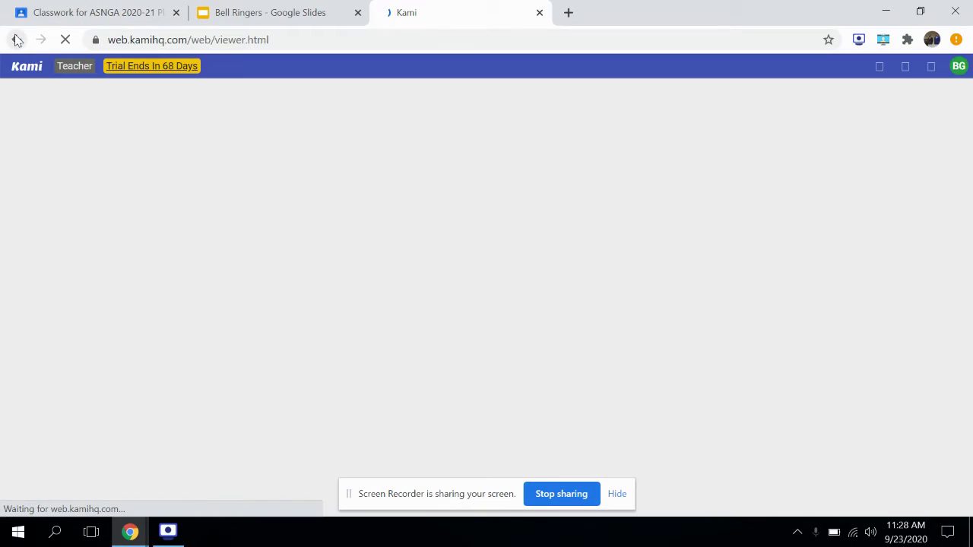
left_click(17, 40)
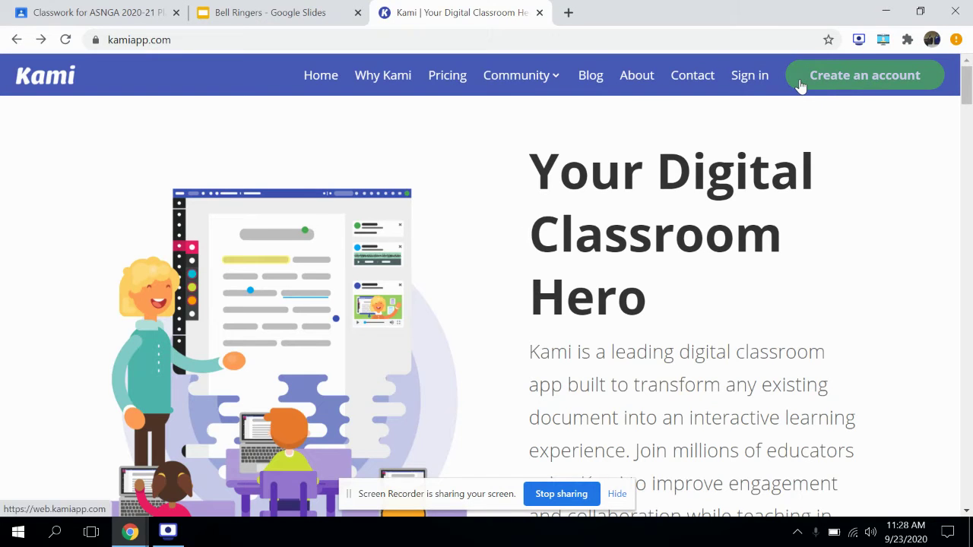
left_click(41, 39)
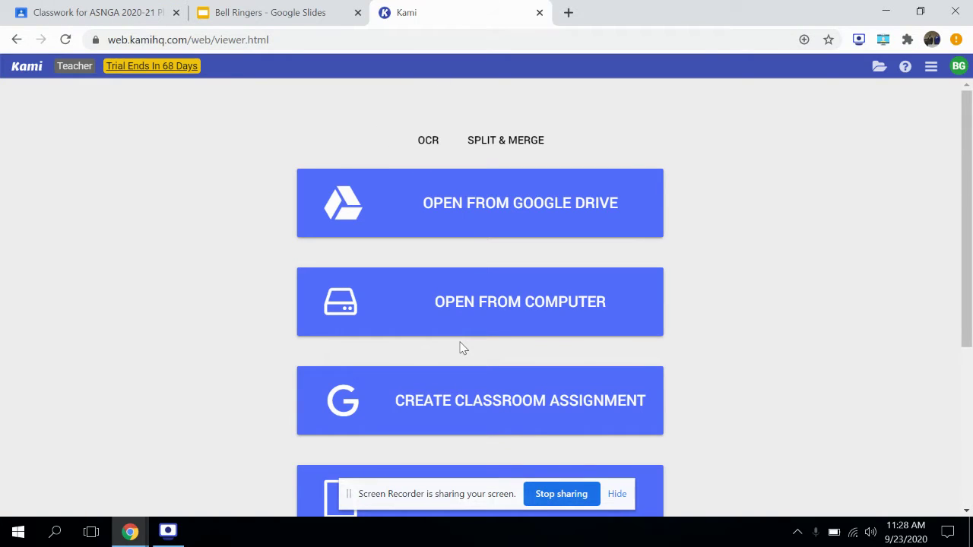
Fill the new Classroom assignment with title 'Prac erase', instructions 'sdv', and Kami instructions enabled
left_click(484, 393)
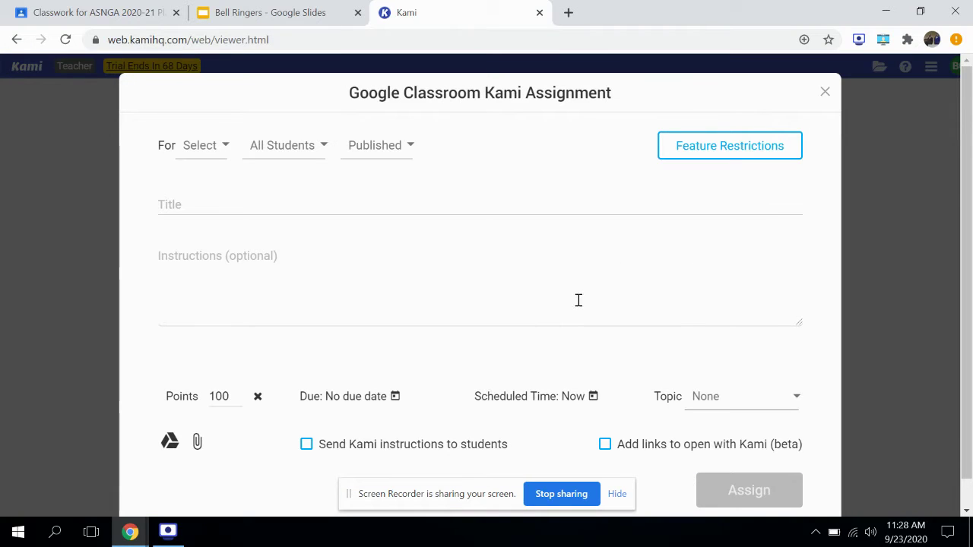
scroll(579, 301, "down", 1)
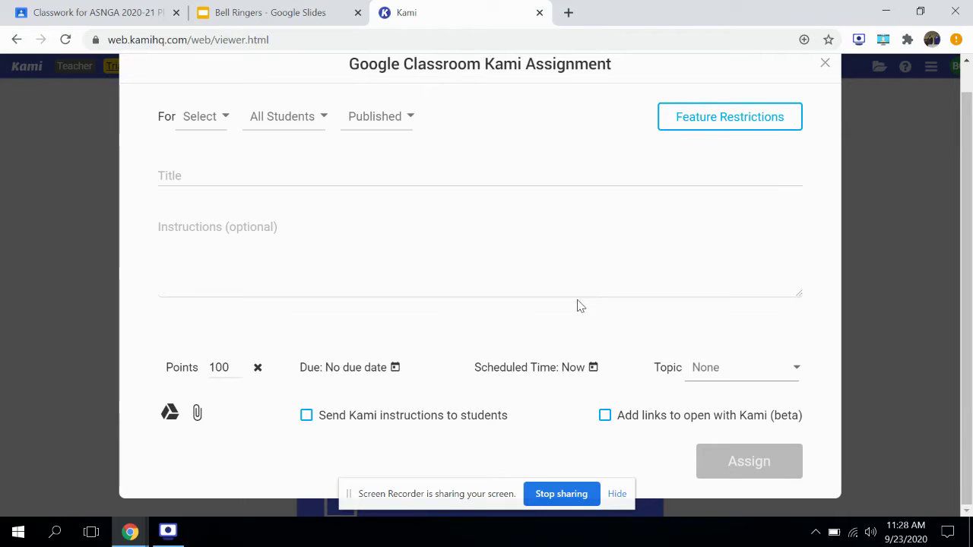
scroll(580, 312, "up", 1)
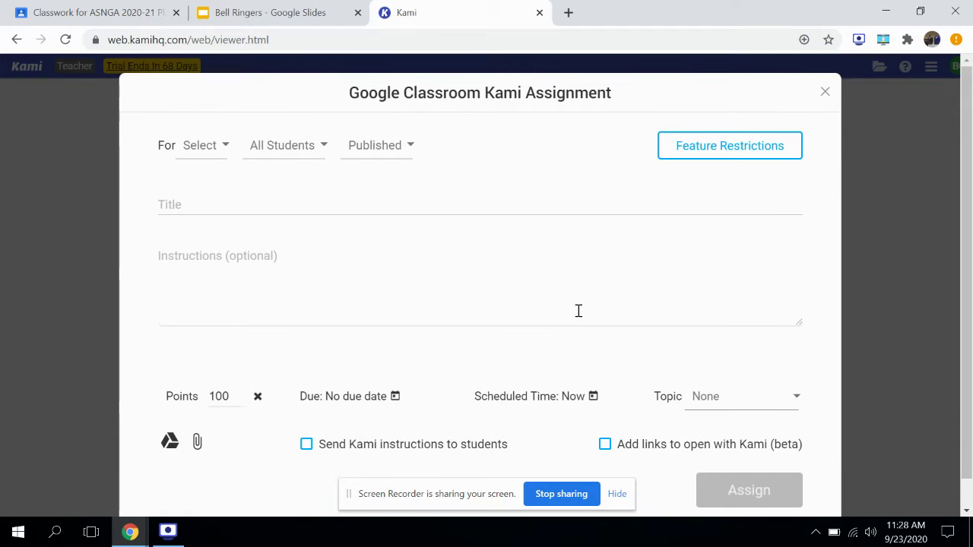
scroll(578, 311, "down", 1)
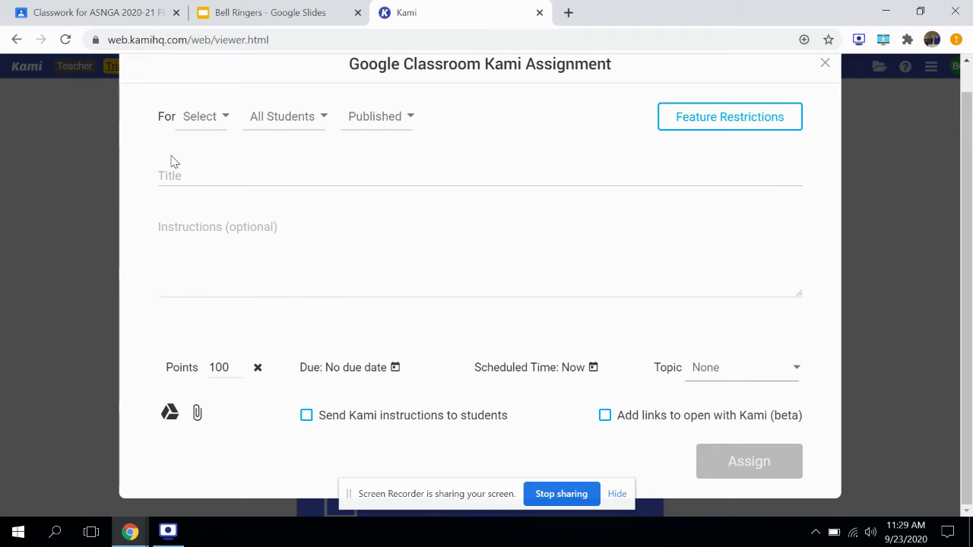
left_click(175, 180)
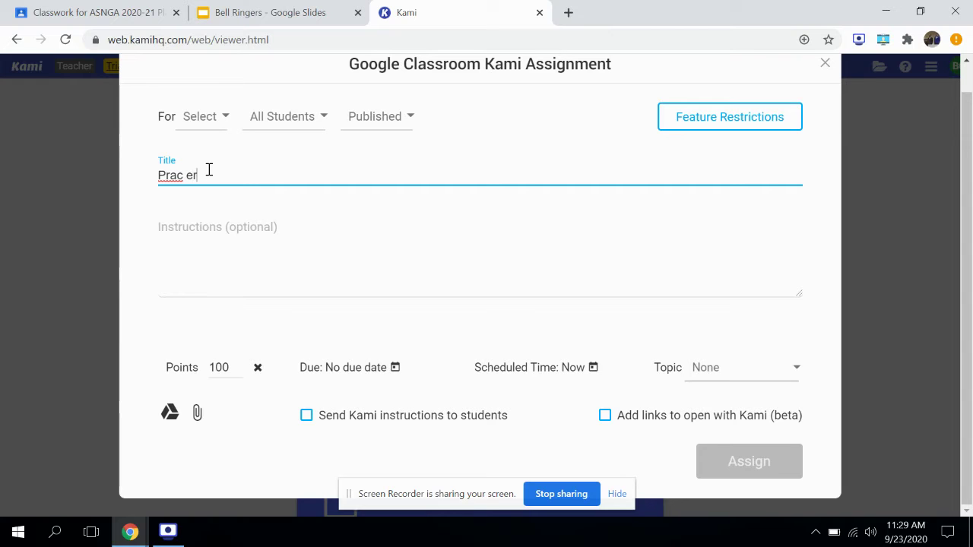
left_click(286, 258)
type("sdv")
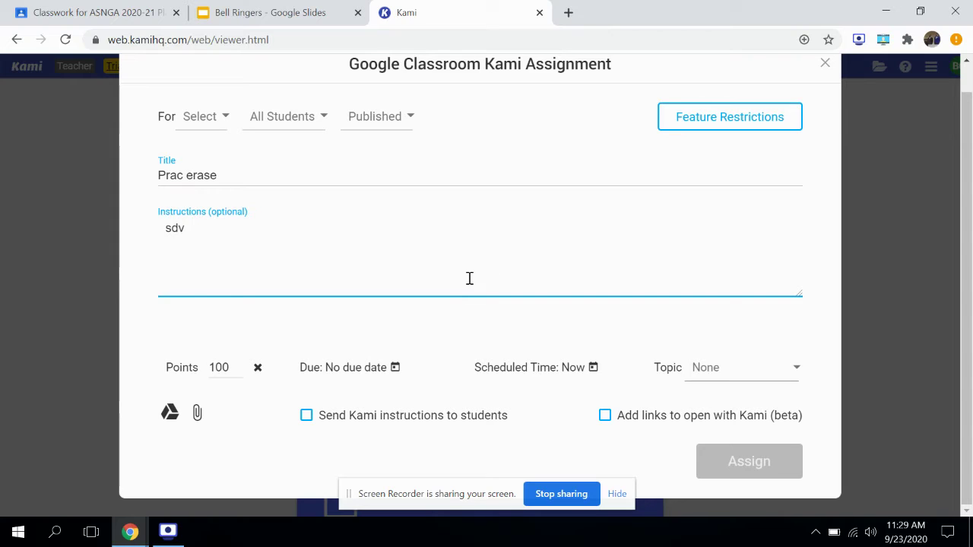
left_click(310, 418)
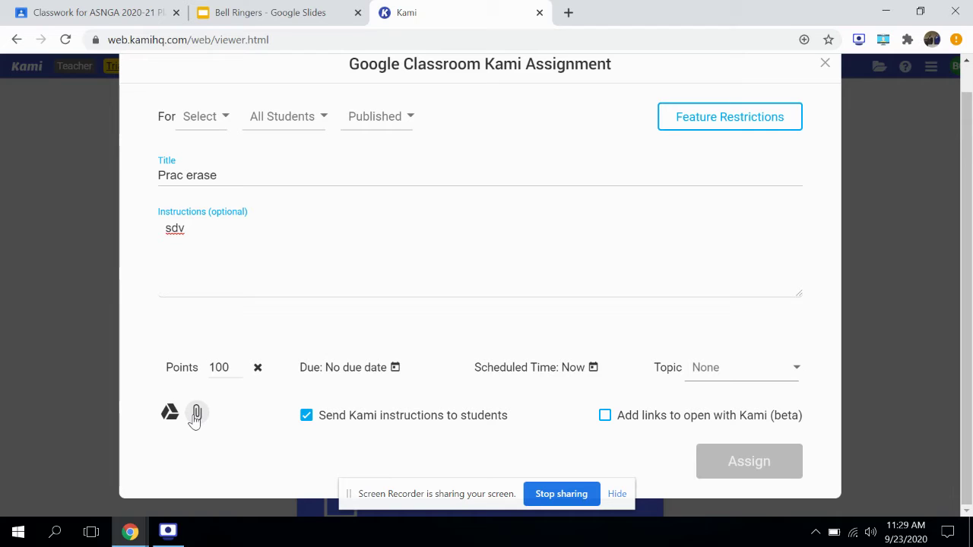
Attach New Document(2).pdf from Drive's PDFs > Kami Uploads folder instead of a computer file
left_click(195, 416)
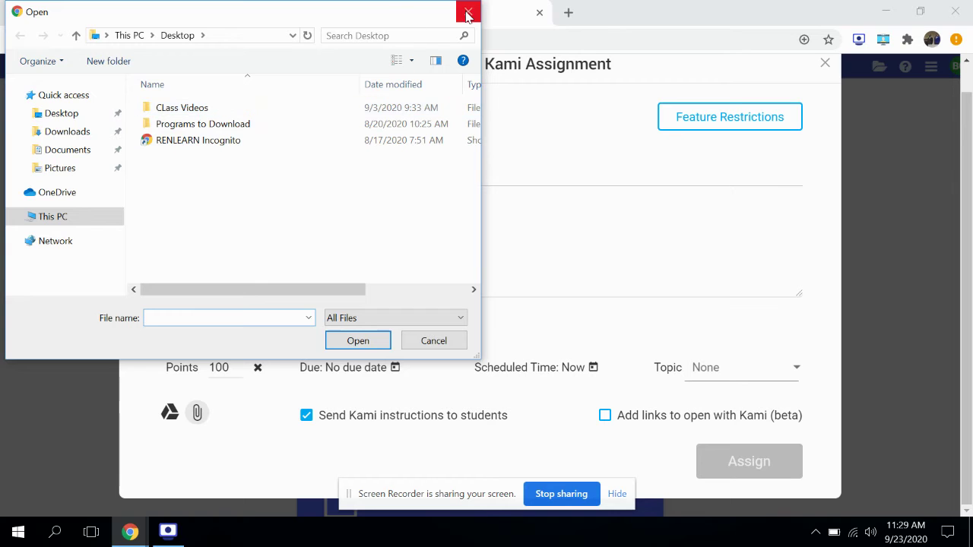
left_click(468, 11)
left_click(169, 415)
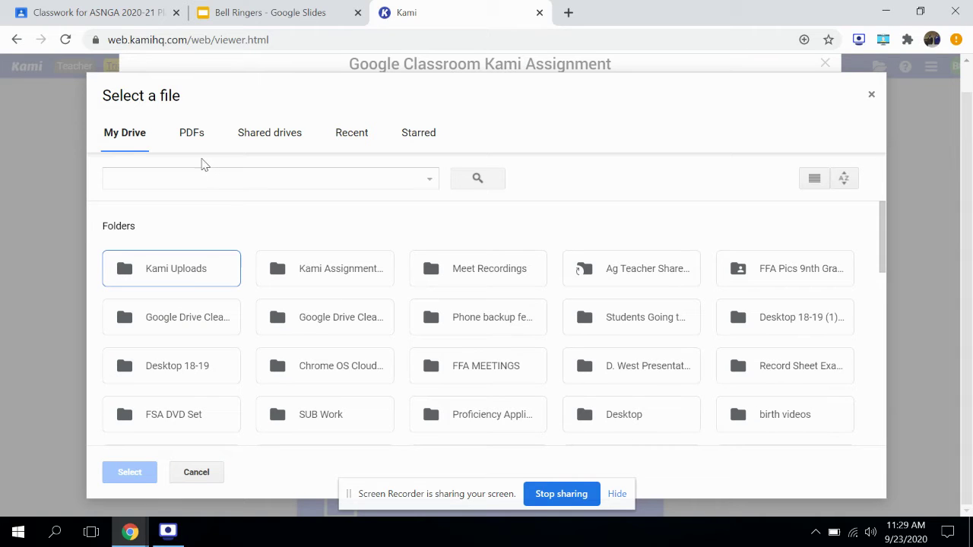
left_click(196, 134)
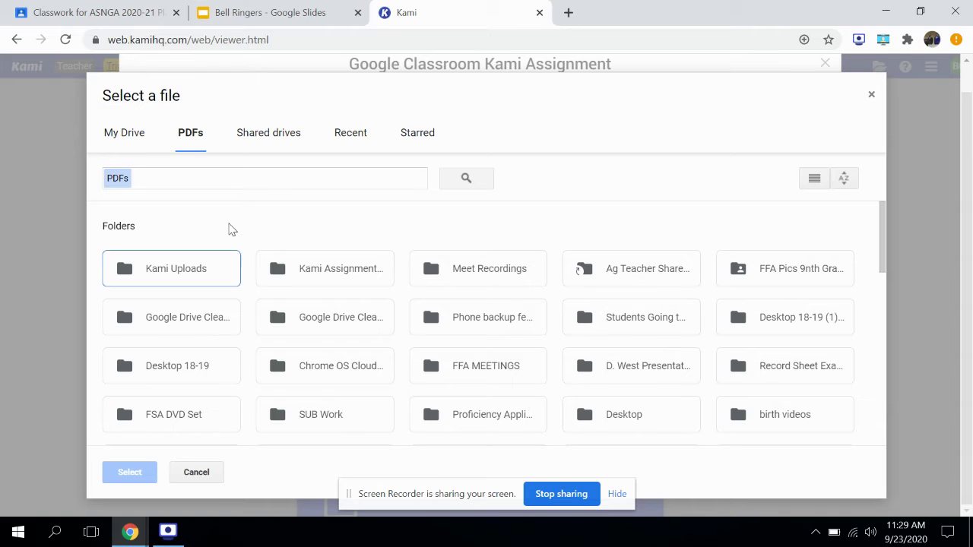
left_click(245, 134)
left_click(190, 137)
double_click(189, 283)
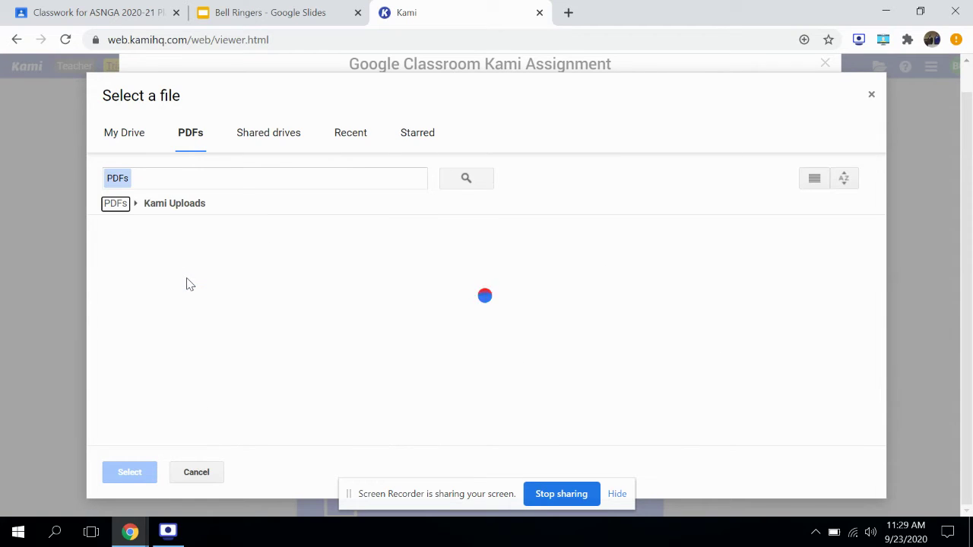
left_click(200, 302)
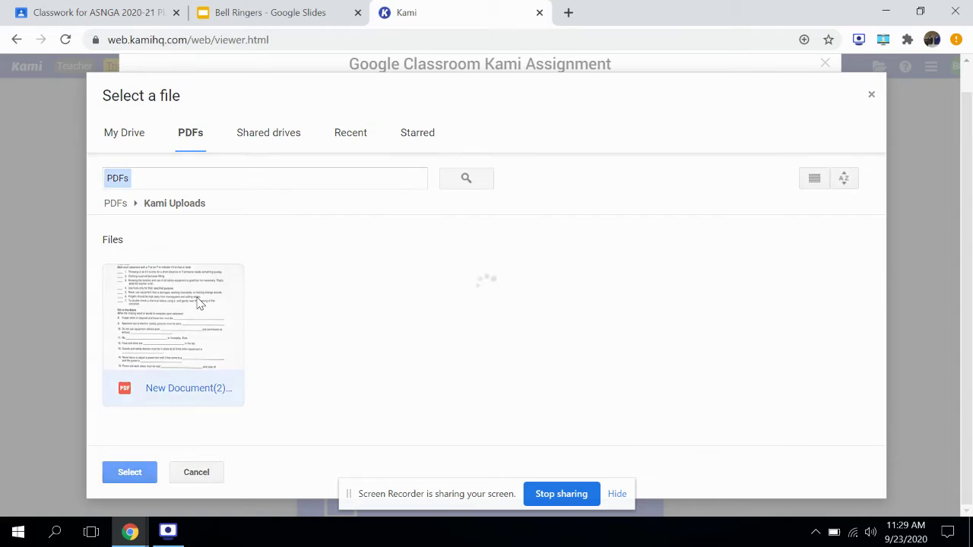
double_click(199, 303)
scroll(199, 302, "down", 1)
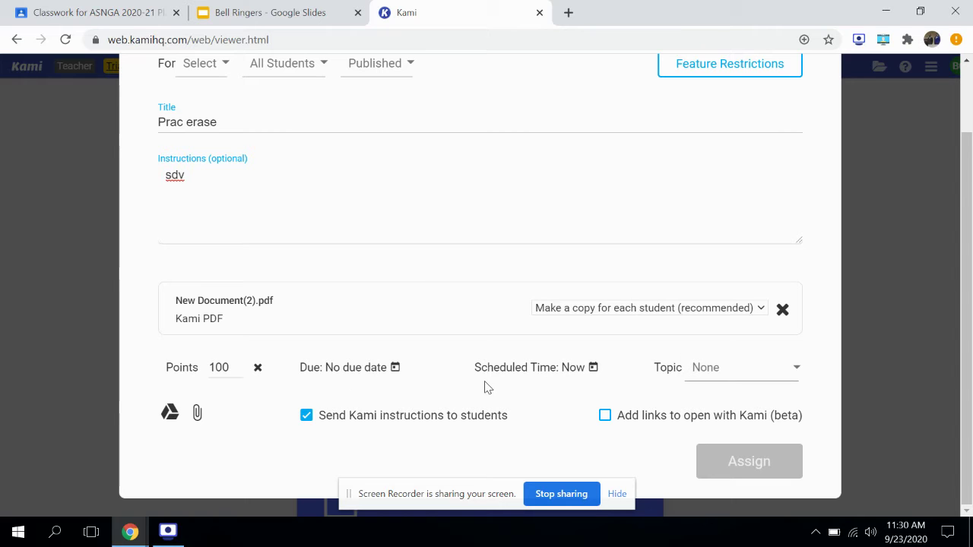
Assign the assignment to the Fall 2020 Basic Agriculture class
scroll(620, 394, "up", 2)
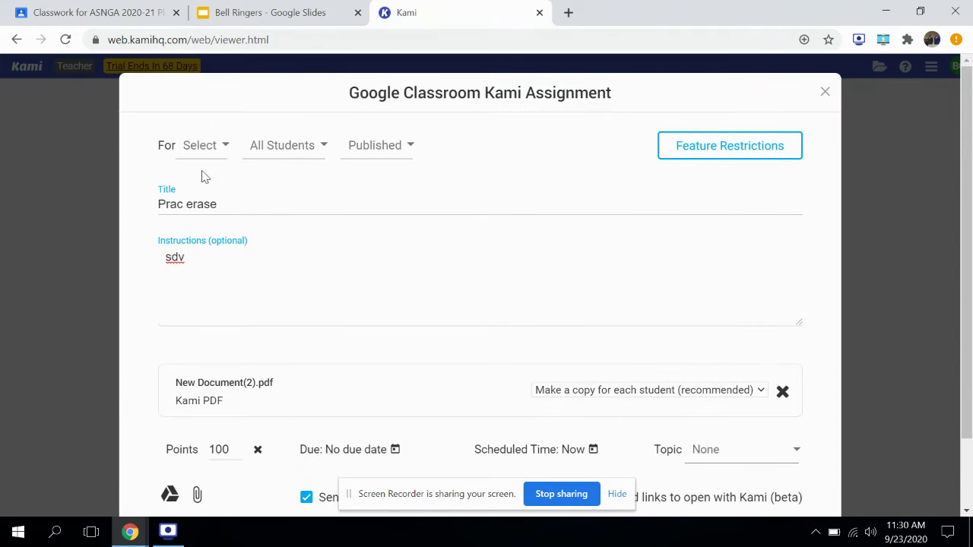
left_click(220, 145)
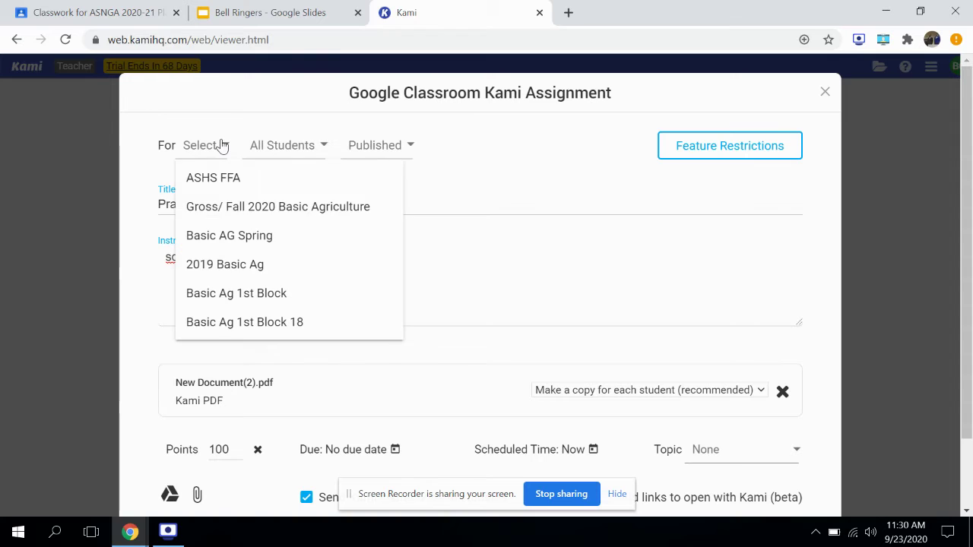
left_click(259, 216)
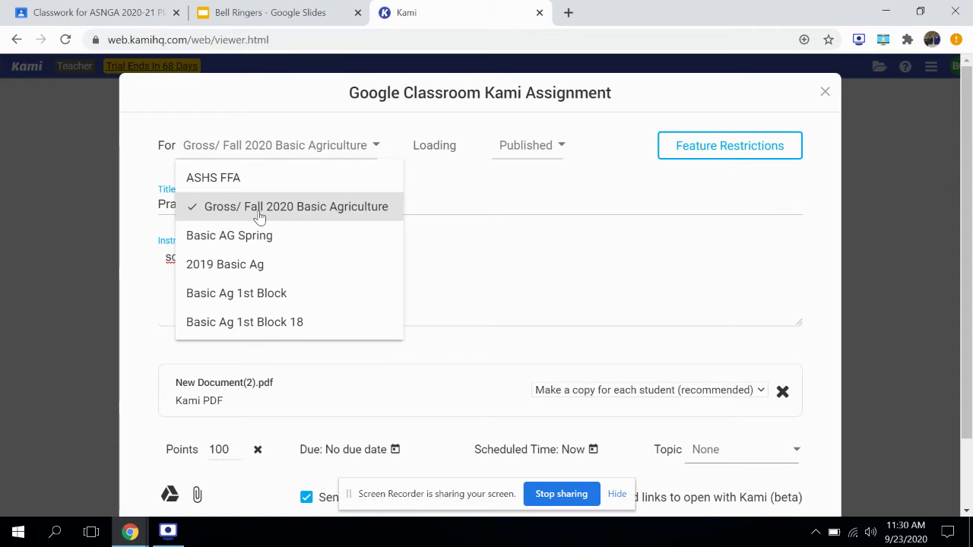
left_click(545, 186)
Leave the topic as None, assign it, and open the new assignment in Classroom
scroll(544, 186, "down", 2)
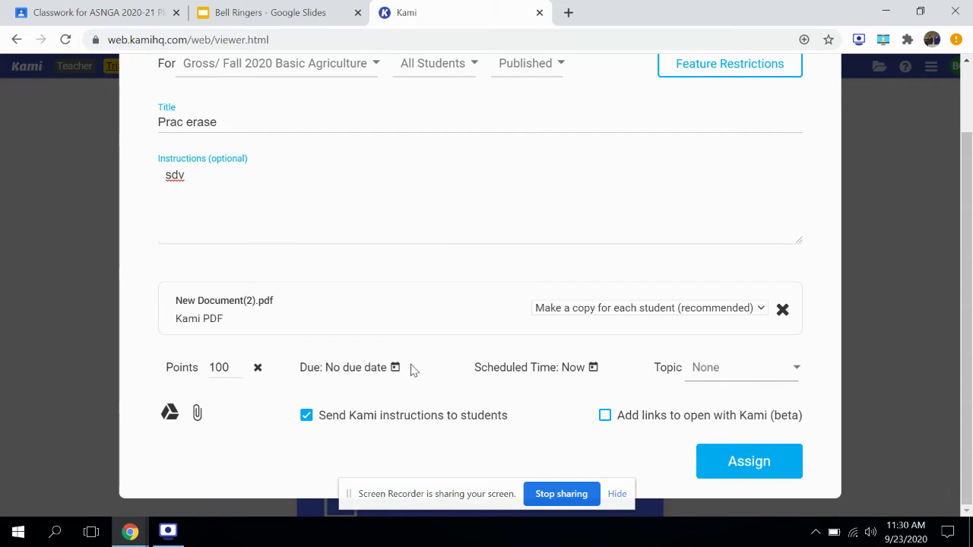
left_click(787, 377)
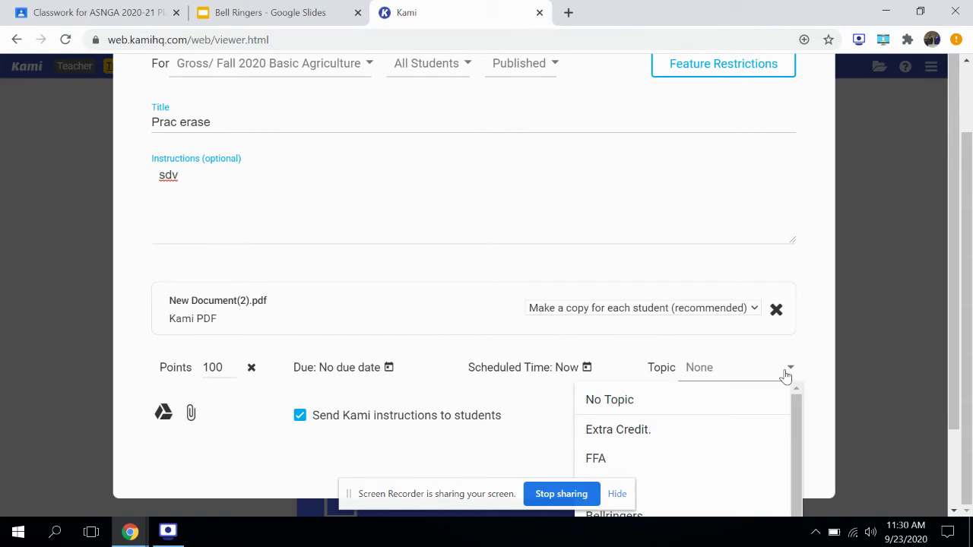
left_click(787, 376)
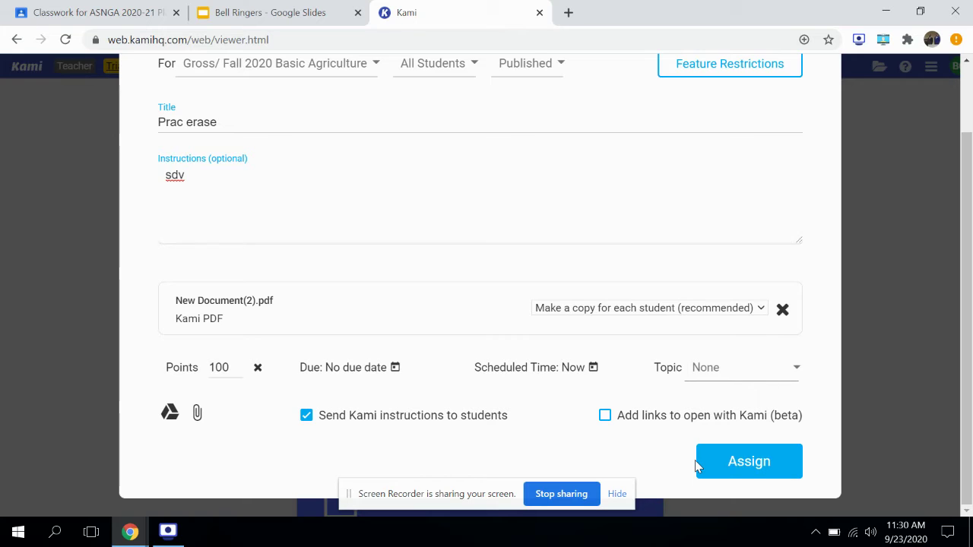
left_click(736, 465)
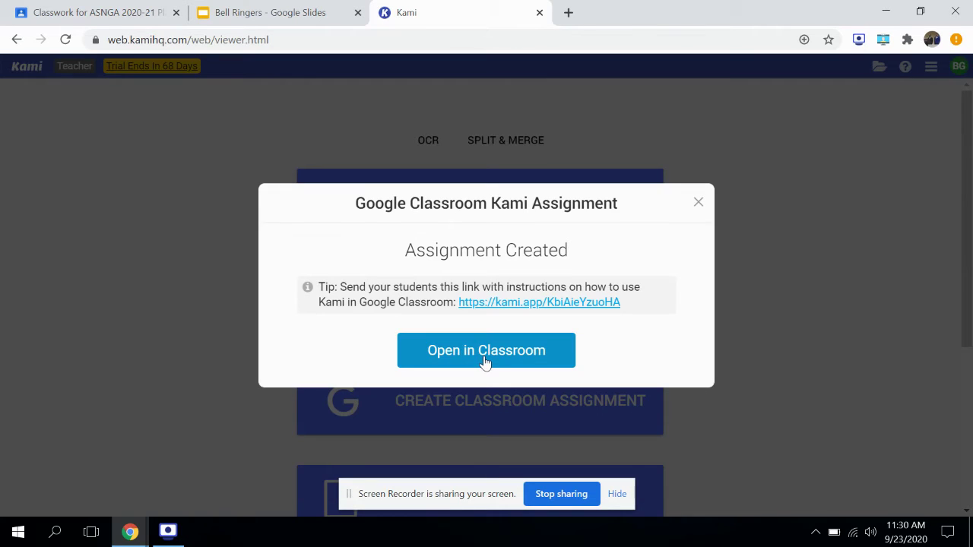
left_click(485, 358)
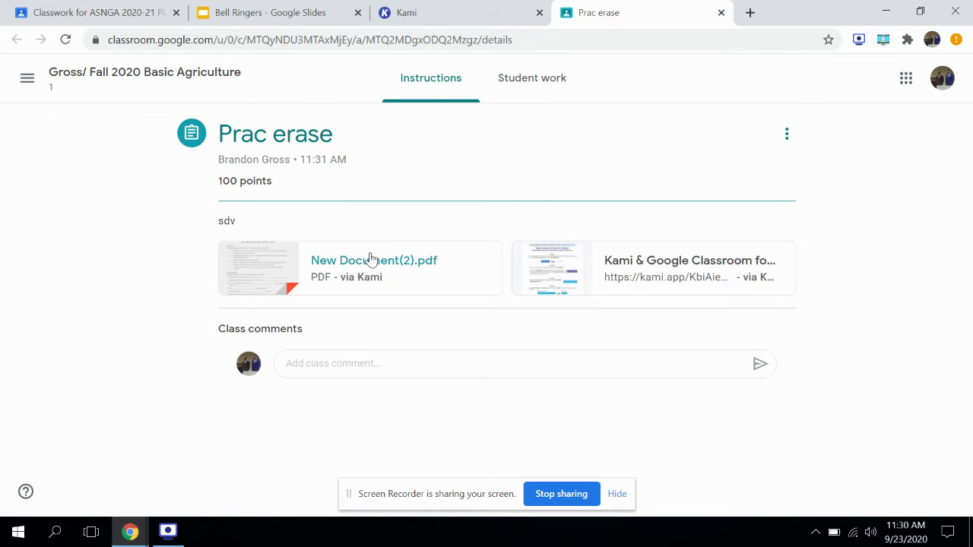
left_click(591, 286)
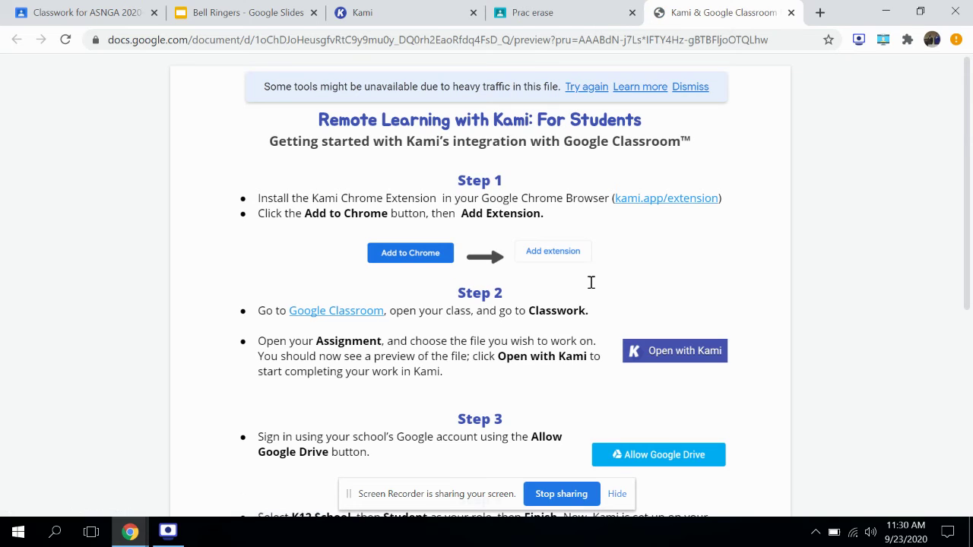
scroll(591, 282, "down", 1)
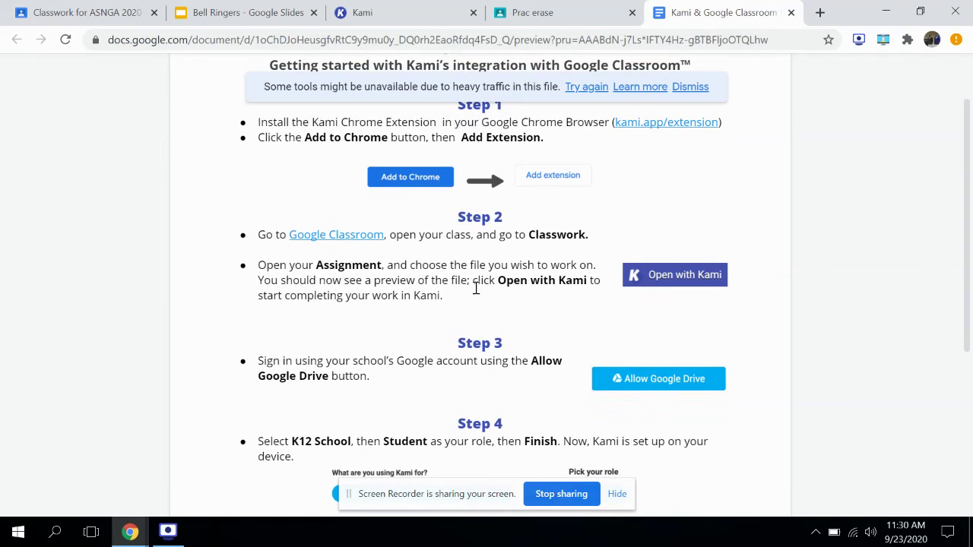
scroll(474, 284, "down", 4)
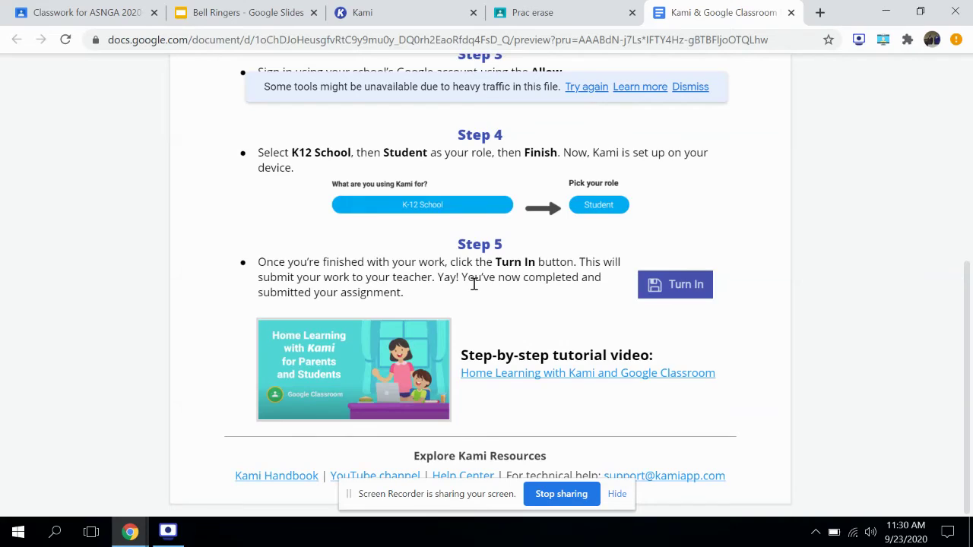
scroll(474, 284, "up", 5)
scroll(474, 283, "down", 3)
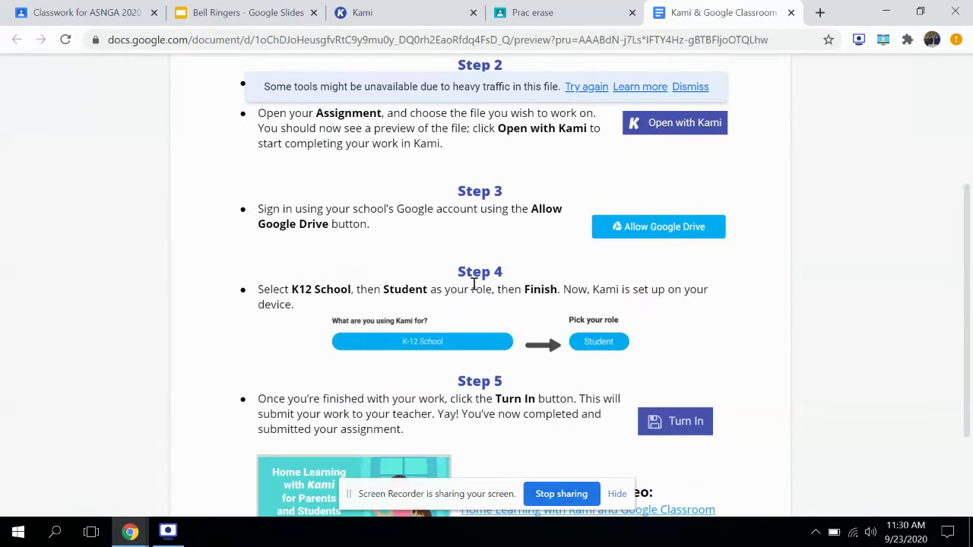
scroll(474, 284, "down", 2)
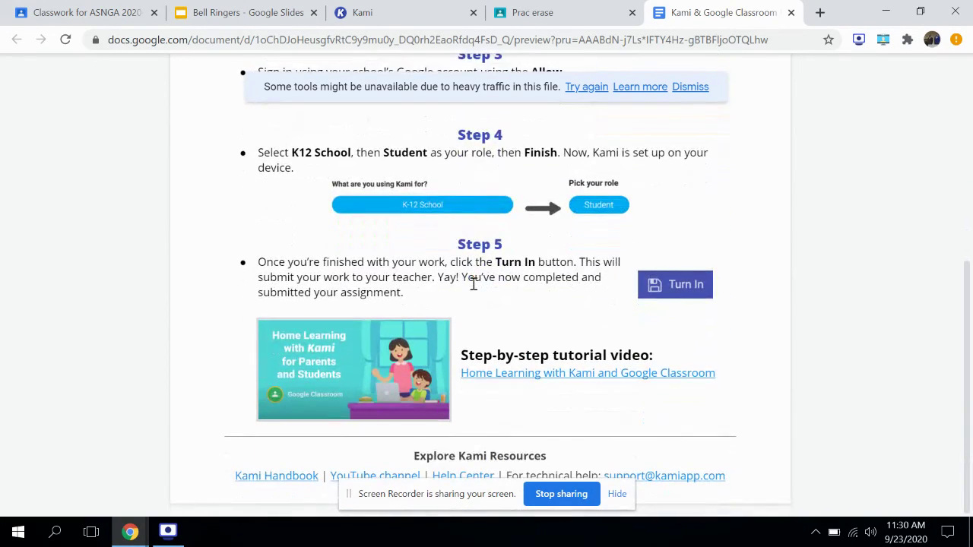
scroll(474, 283, "up", 5)
left_click(585, 9)
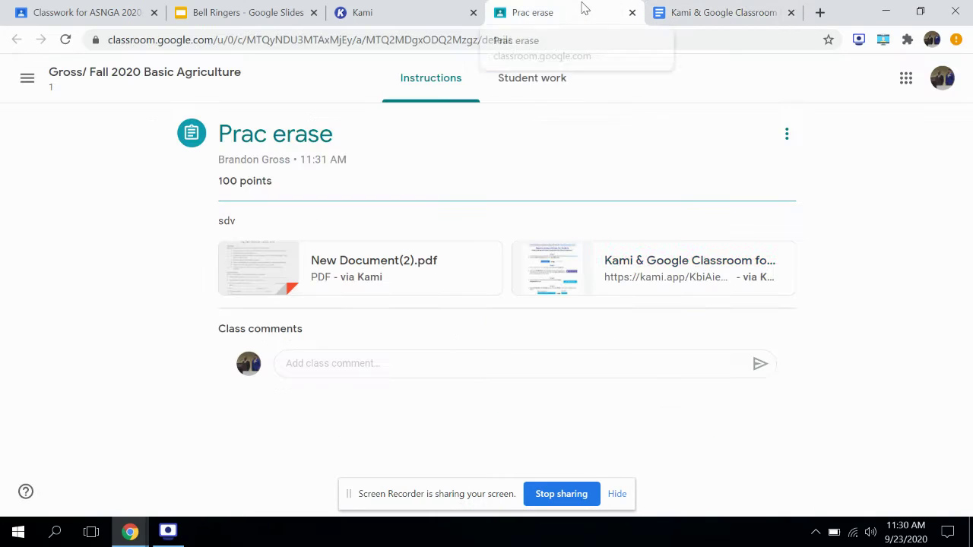
Preview the New Document(2).pdf safety test attachment and open it with Kami
left_click(355, 264)
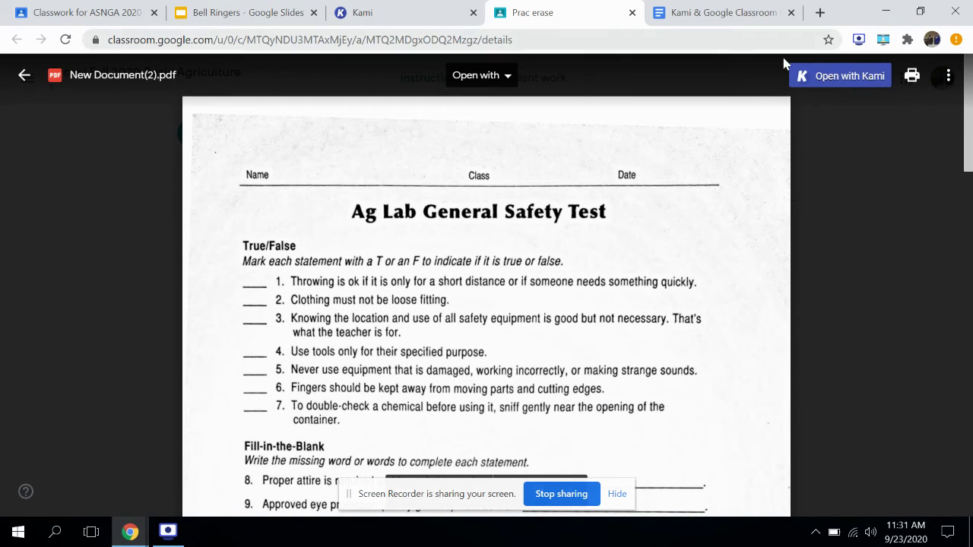
left_click(826, 77)
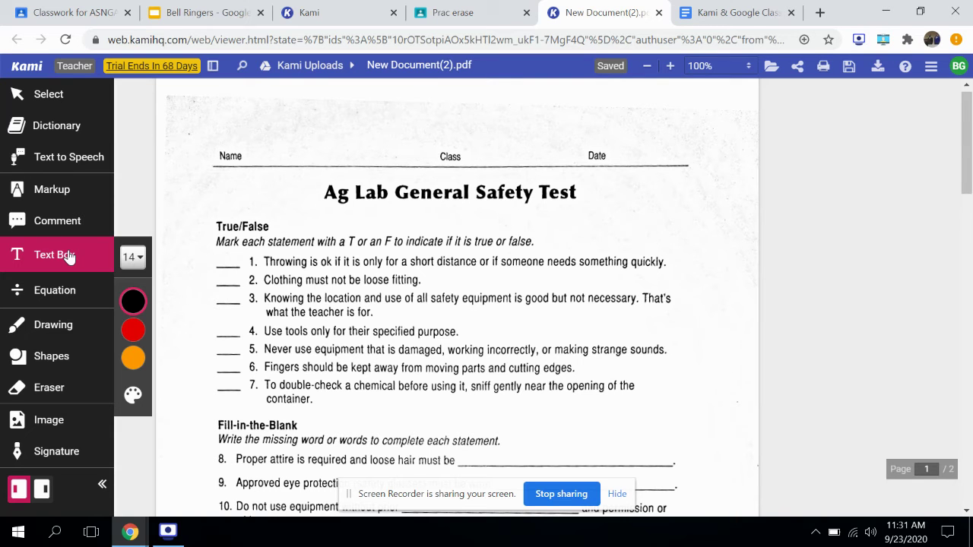
Place a text box answering 'T' on item 1's blank, widened and aligned onto the line
scroll(208, 259, "down", 3)
scroll(209, 258, "up", 3)
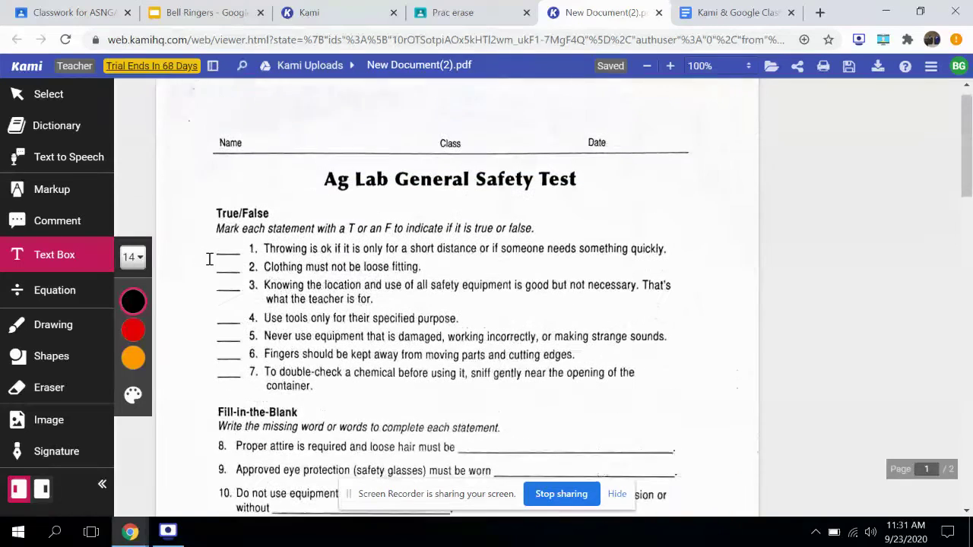
scroll(221, 258, "up", 1)
left_click(231, 258)
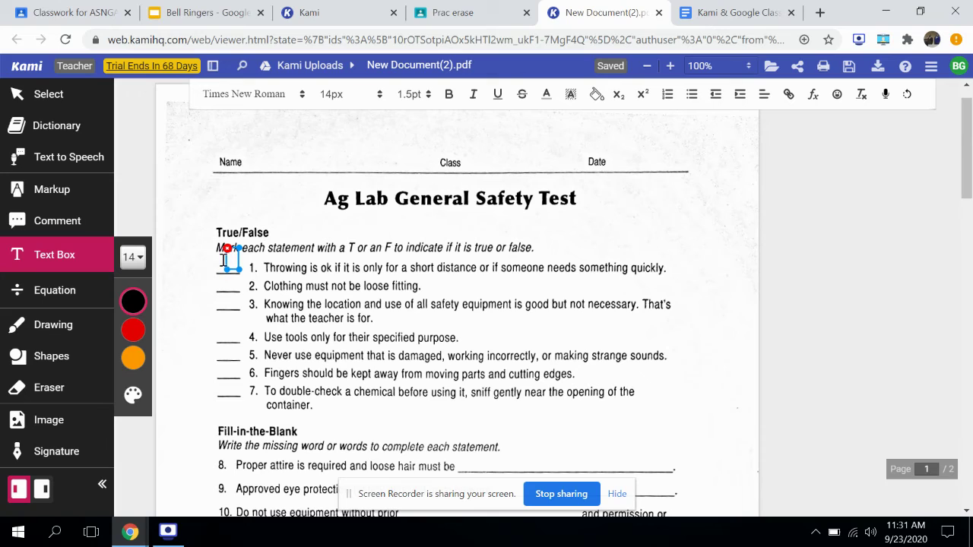
left_click_drag(220, 275, 211, 279)
left_click_drag(228, 248, 228, 253)
left_click(228, 282)
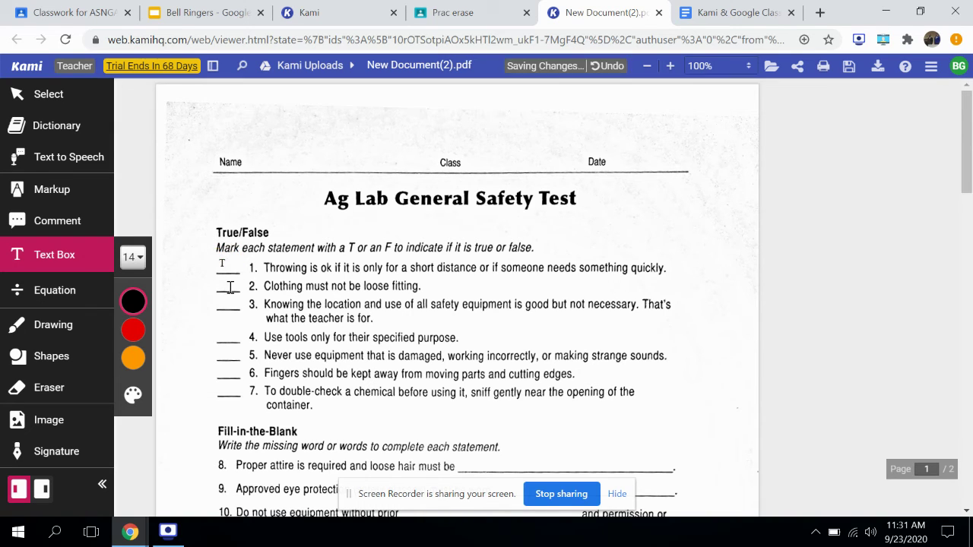
Add a text box reading 'Hello' on item 14's first blank
scroll(229, 286, "down", 5)
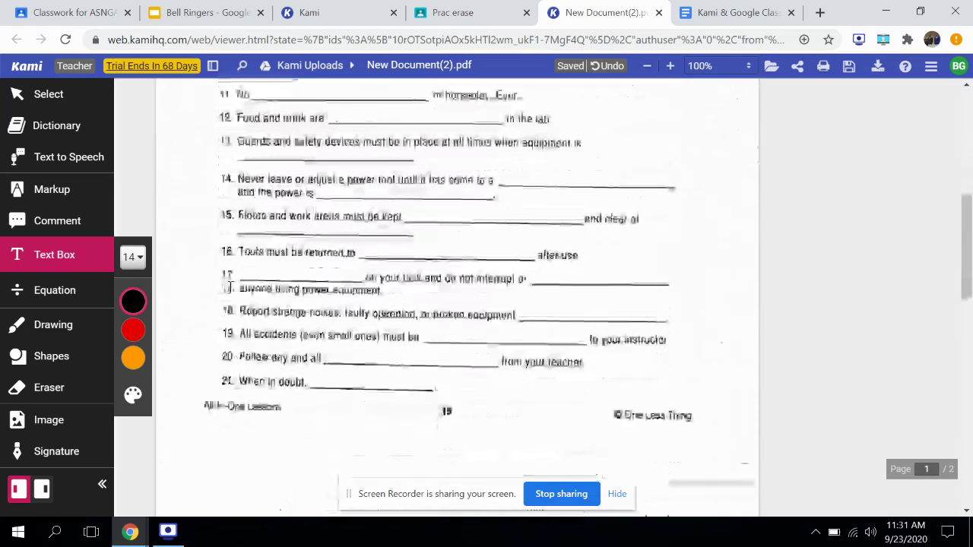
left_click(511, 179)
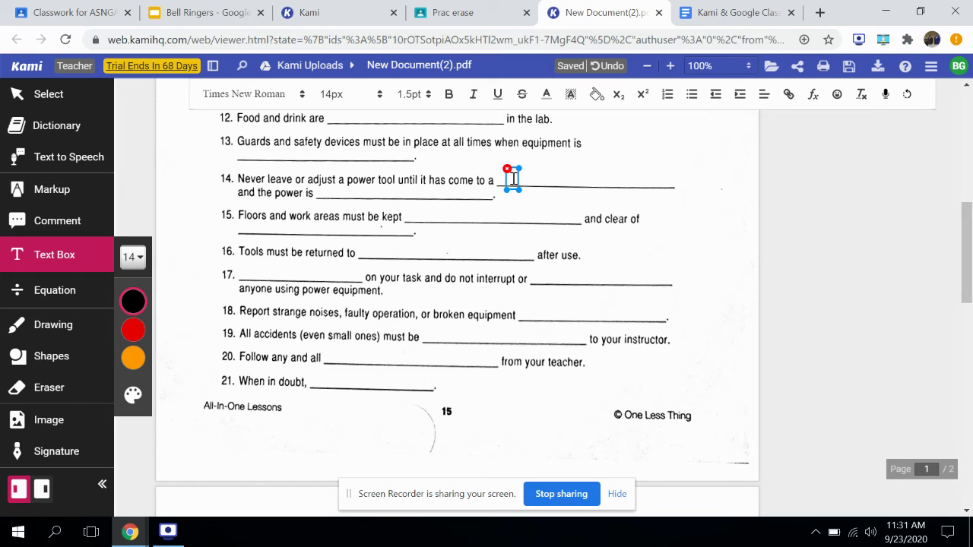
type("Hello")
left_click(598, 175)
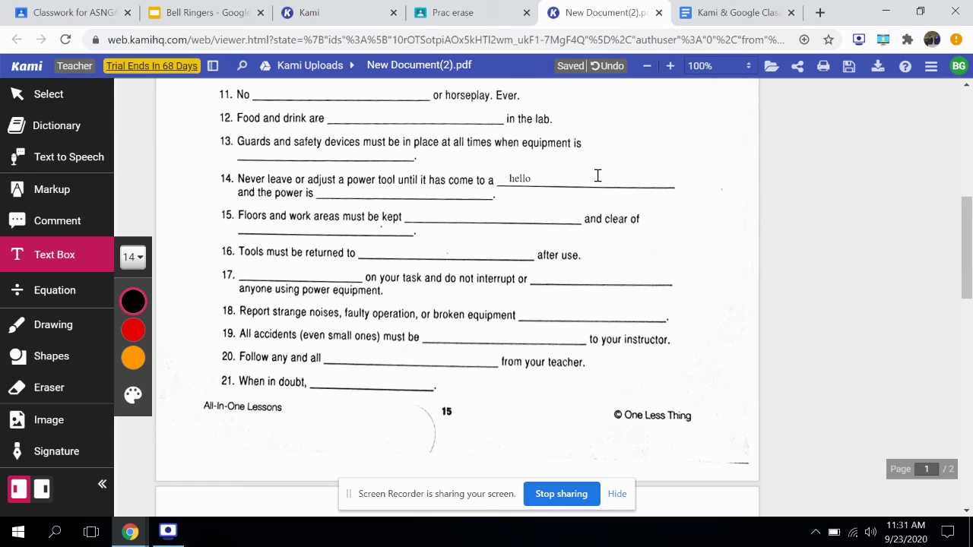
left_click(451, 197)
scroll(428, 278, "down", 7)
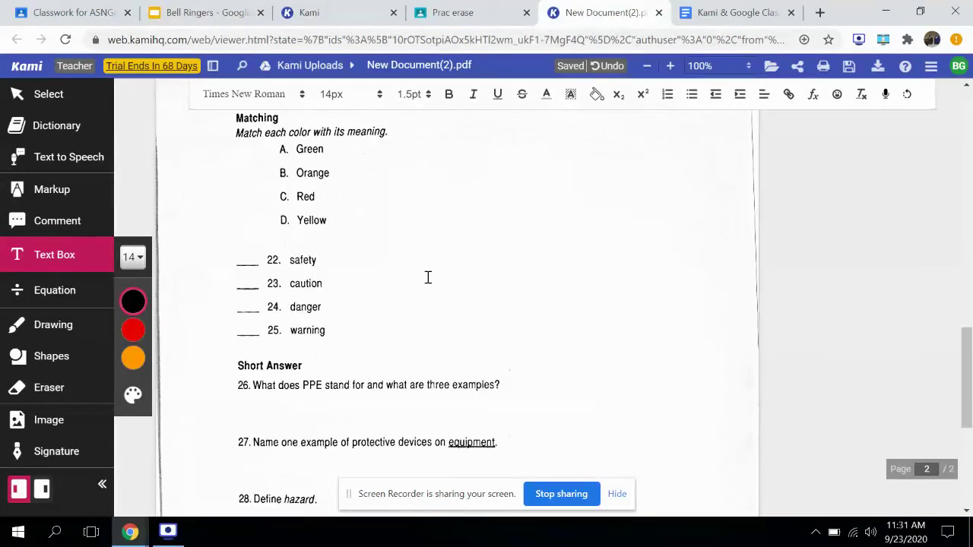
scroll(428, 278, "down", 5)
scroll(428, 277, "up", 15)
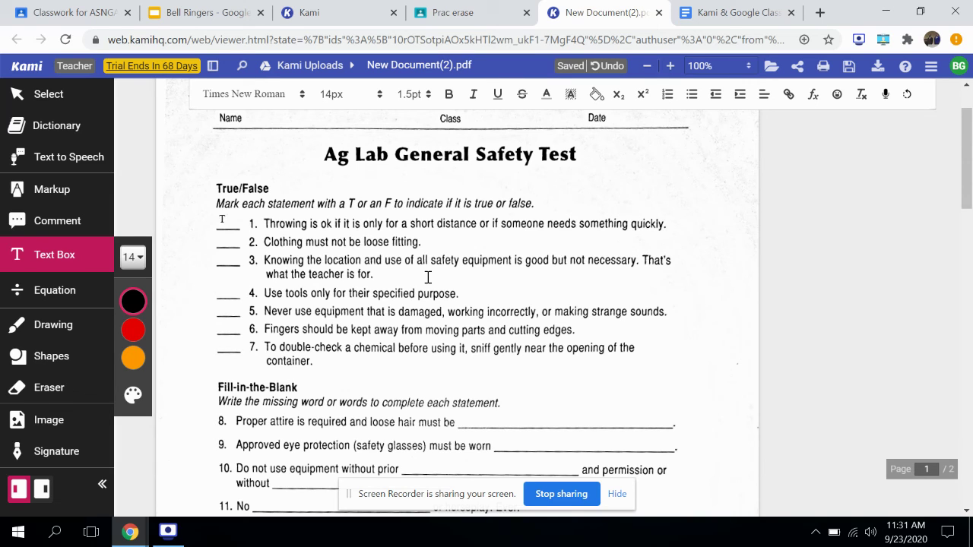
scroll(428, 278, "down", 4)
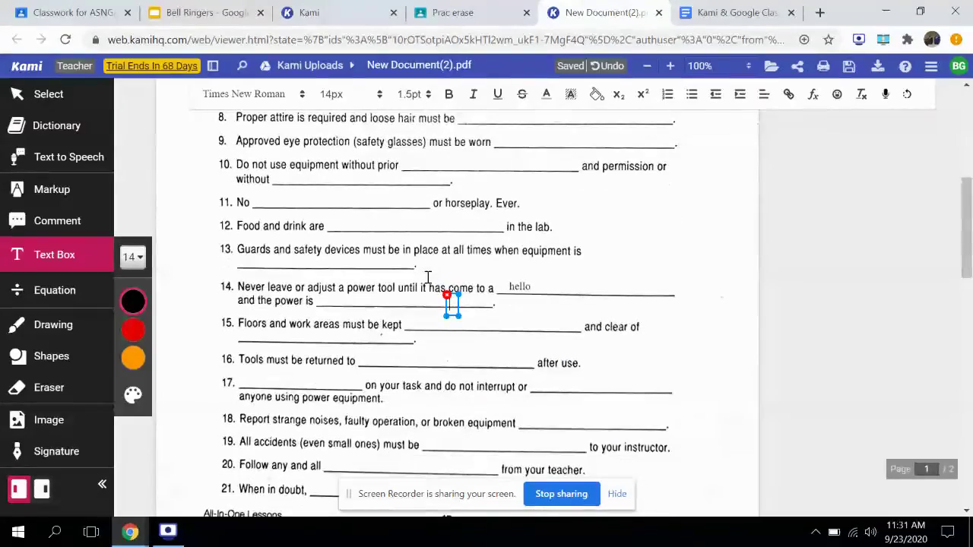
scroll(428, 278, "down", 2)
scroll(428, 277, "up", 4)
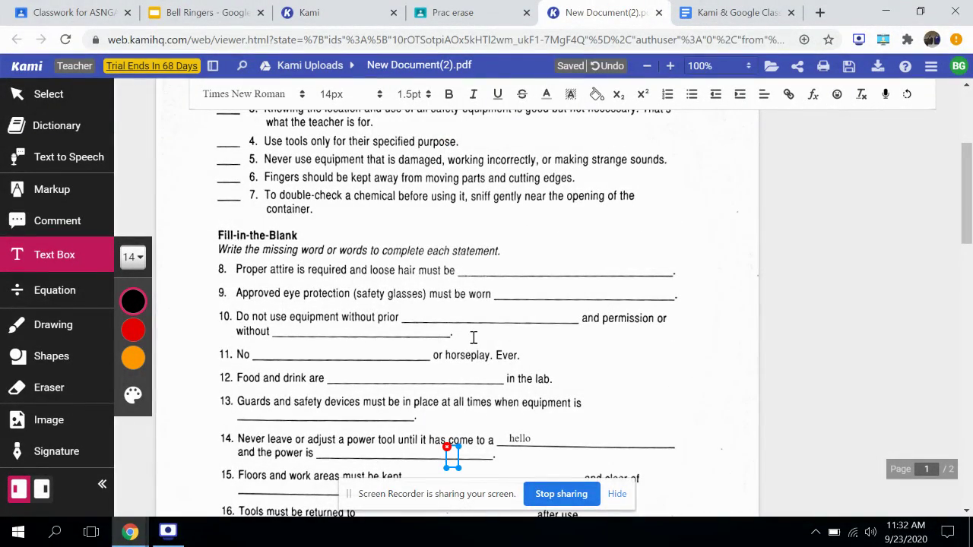
scroll(473, 340, "up", 3)
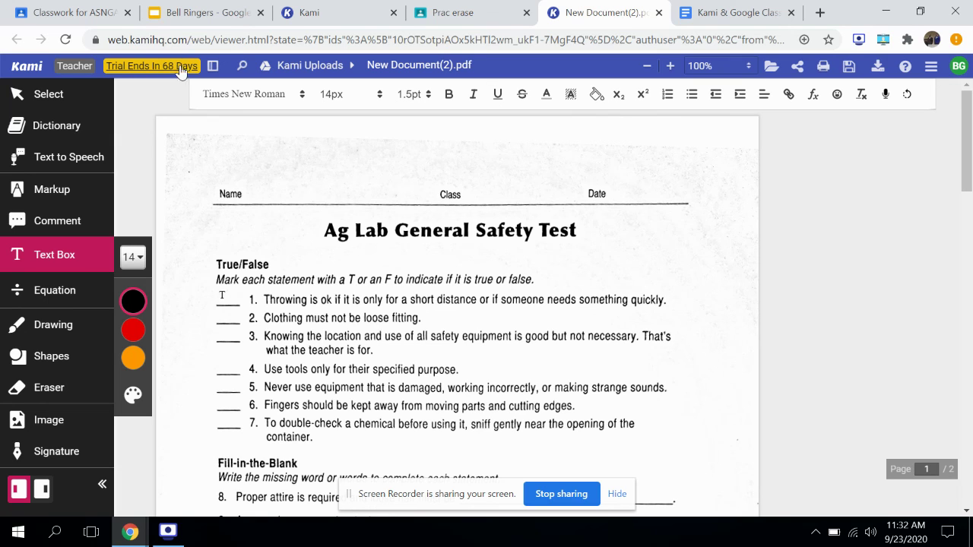
scroll(279, 147, "down", 6)
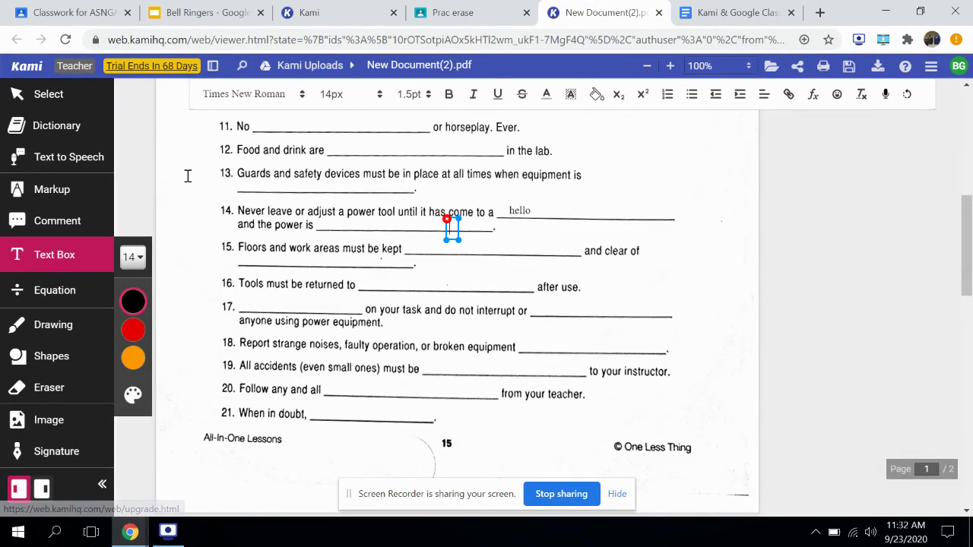
scroll(188, 175, "down", 5)
scroll(240, 171, "down", 3)
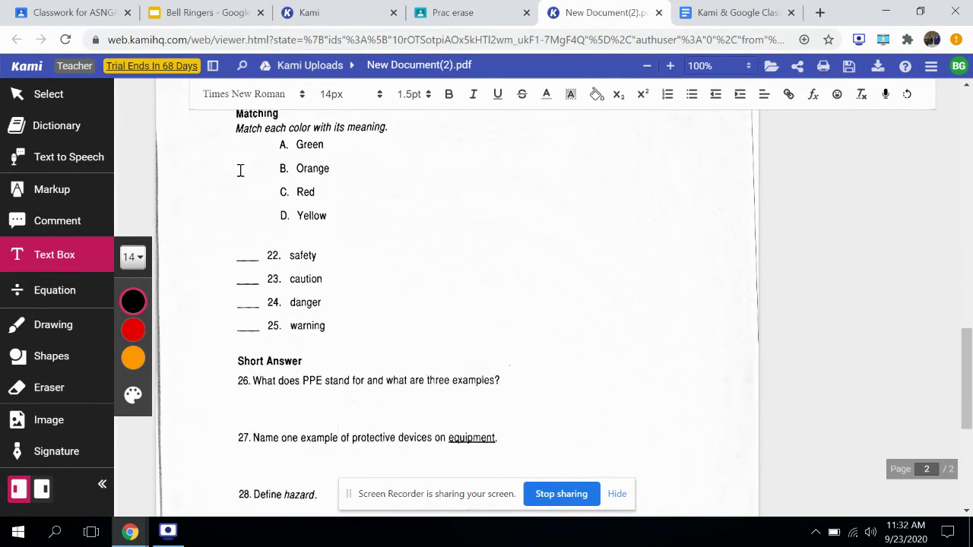
scroll(240, 171, "up", 10)
scroll(240, 170, "up", 1)
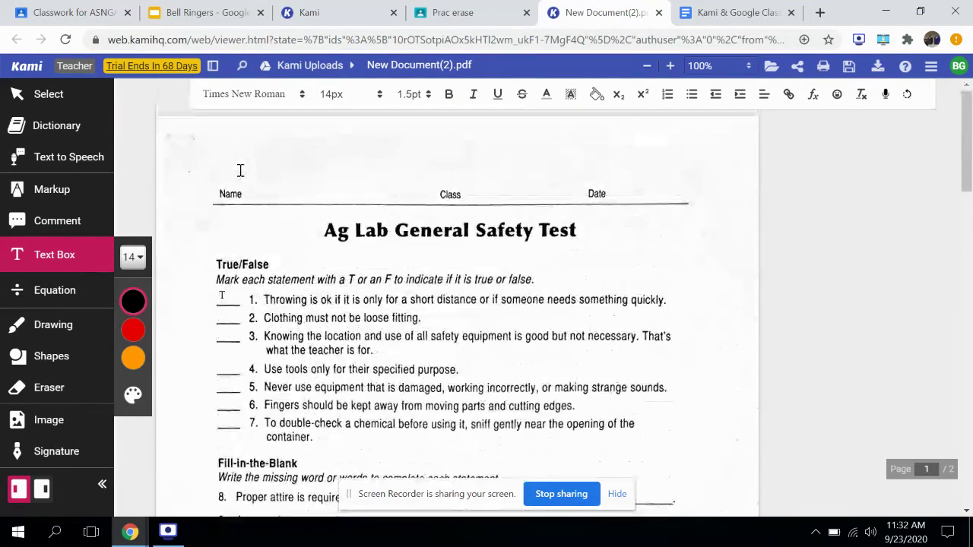